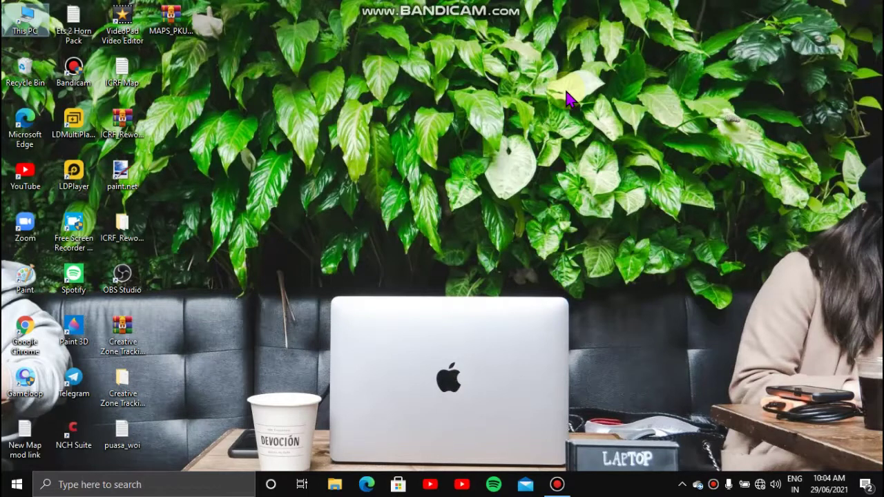
{"action": "right_click", "coordinate": [272, 68]}
{"action": "left_click", "coordinate": [305, 105]}
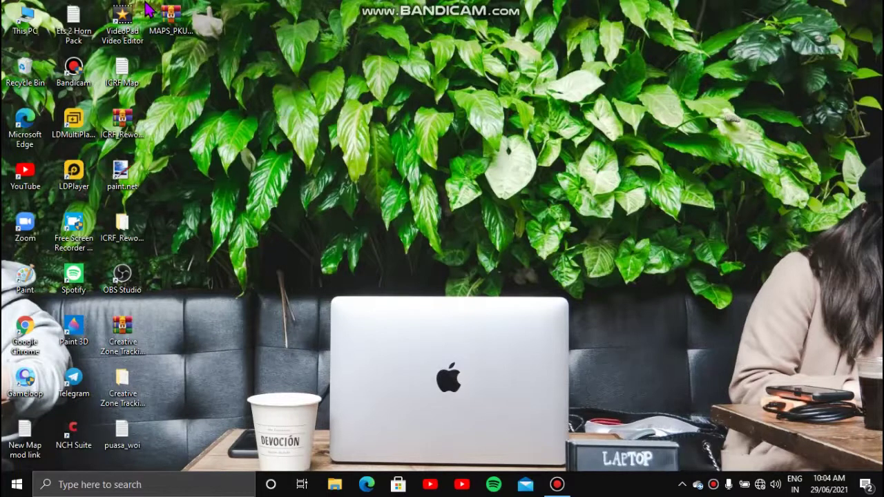
- Open the Euro Truck Simulator 2 folder inside Documents on This PC
{"action": "double_click", "coordinate": [24, 20]}
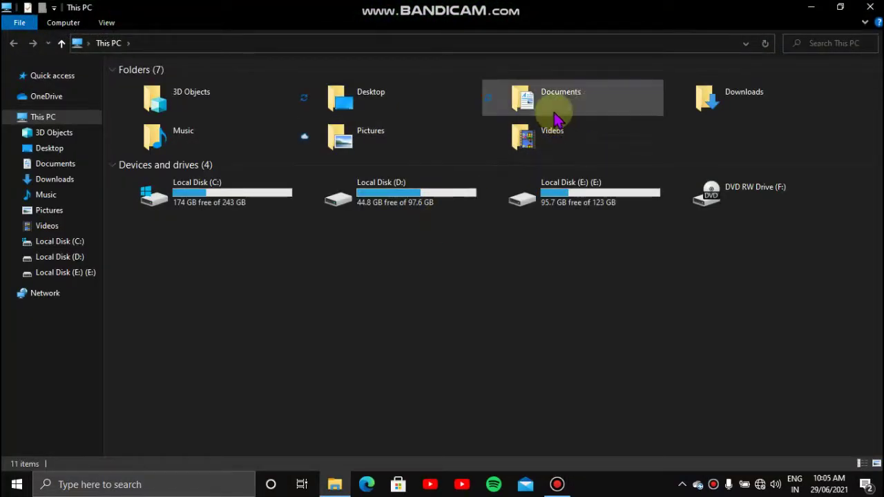
{"action": "left_click", "coordinate": [597, 105]}
{"action": "double_click", "coordinate": [597, 105]}
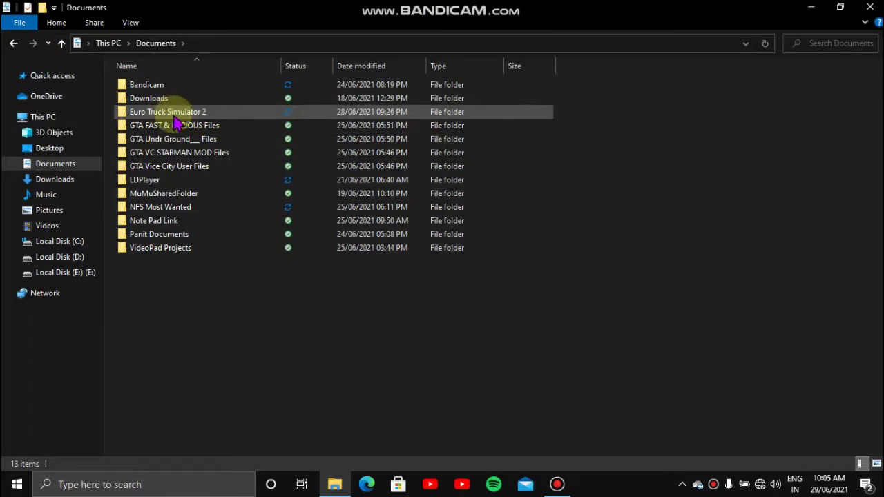
{"action": "double_click", "coordinate": [200, 118]}
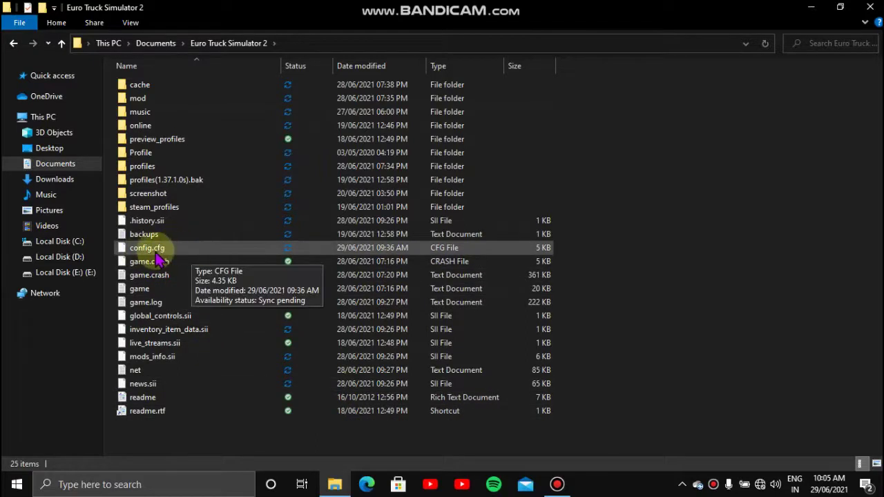
- Open config.cfg with Notepad, without making Notepad the permanent app for .cfg files
{"action": "left_click", "coordinate": [215, 255]}
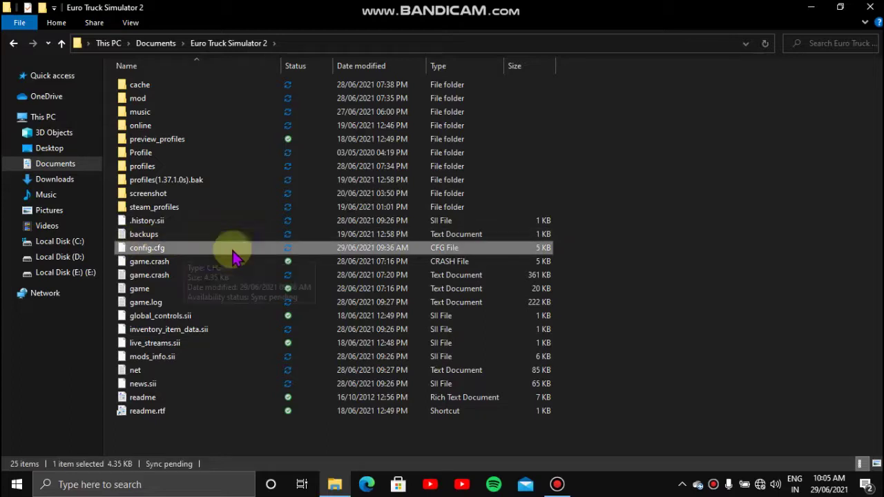
{"action": "double_click", "coordinate": [158, 250]}
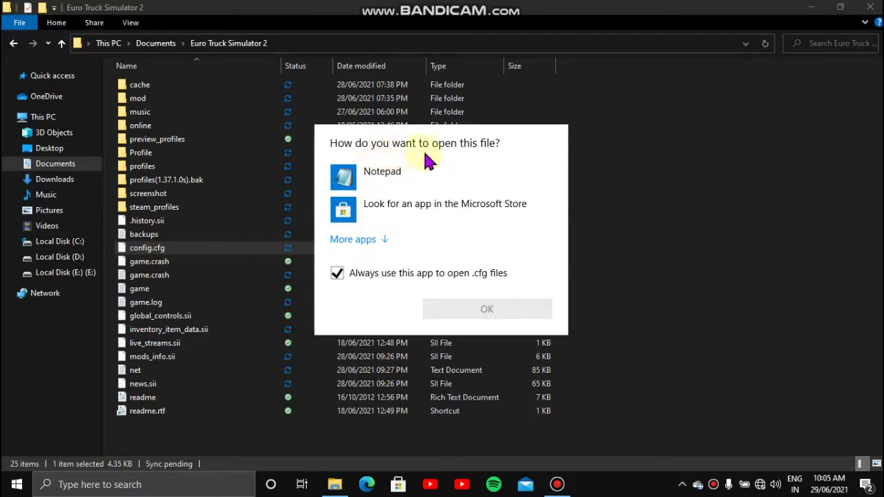
{"action": "left_click", "coordinate": [348, 272]}
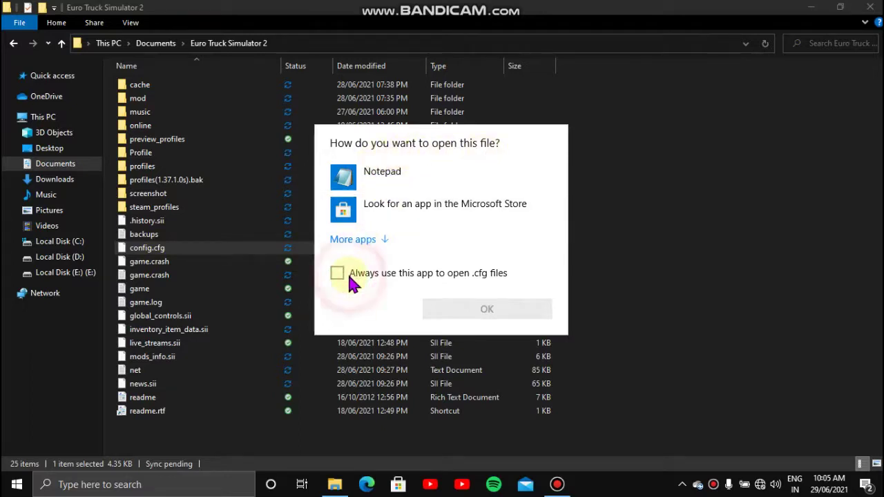
{"action": "left_click", "coordinate": [375, 191]}
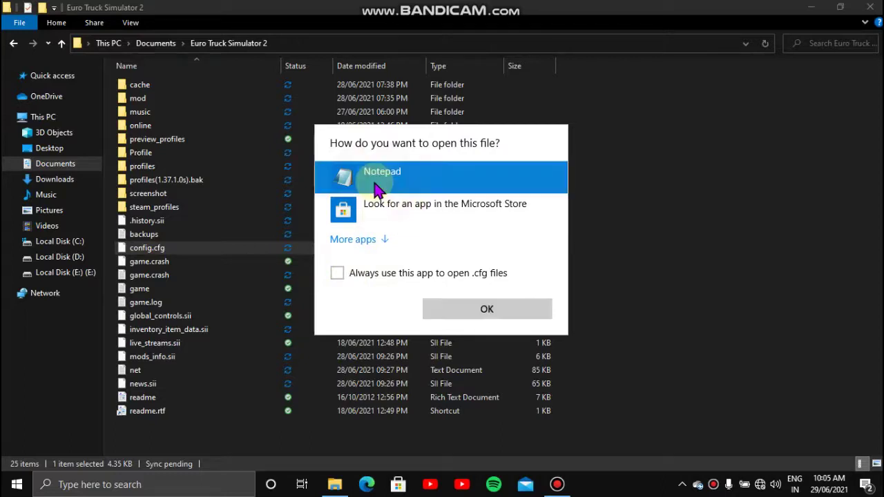
{"action": "left_click", "coordinate": [452, 313]}
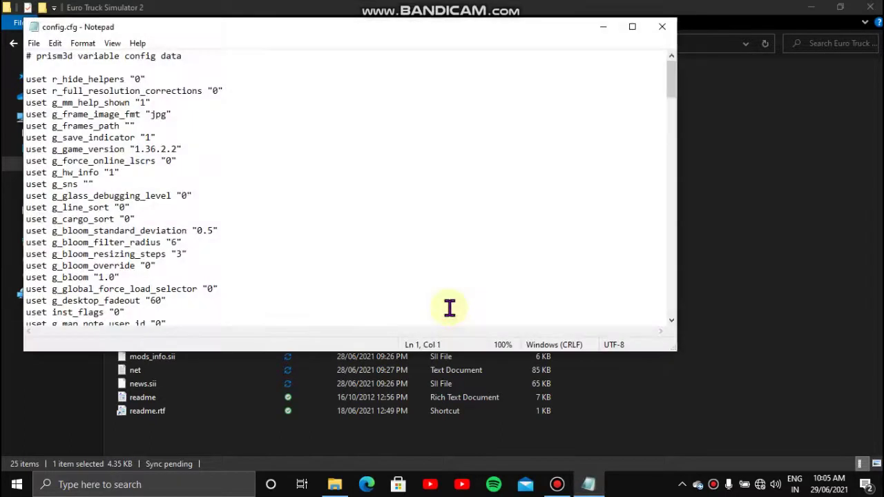
{"action": "left_click", "coordinate": [602, 26]}
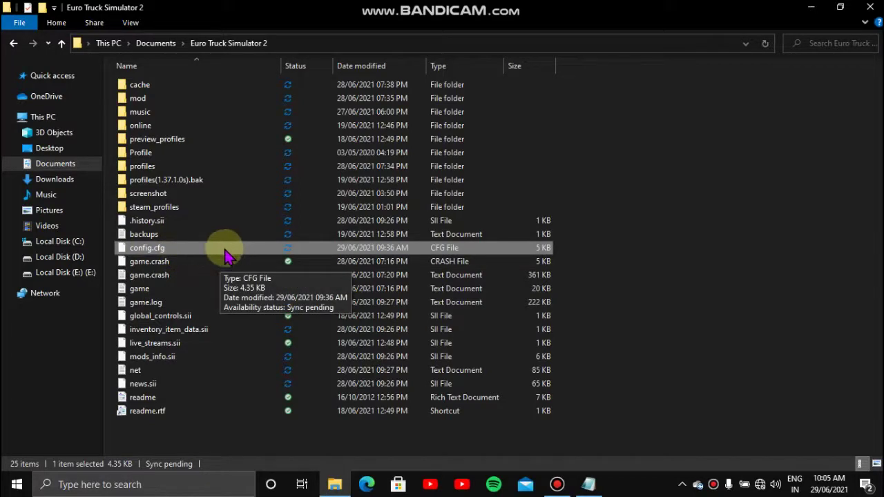
{"action": "left_click", "coordinate": [592, 485]}
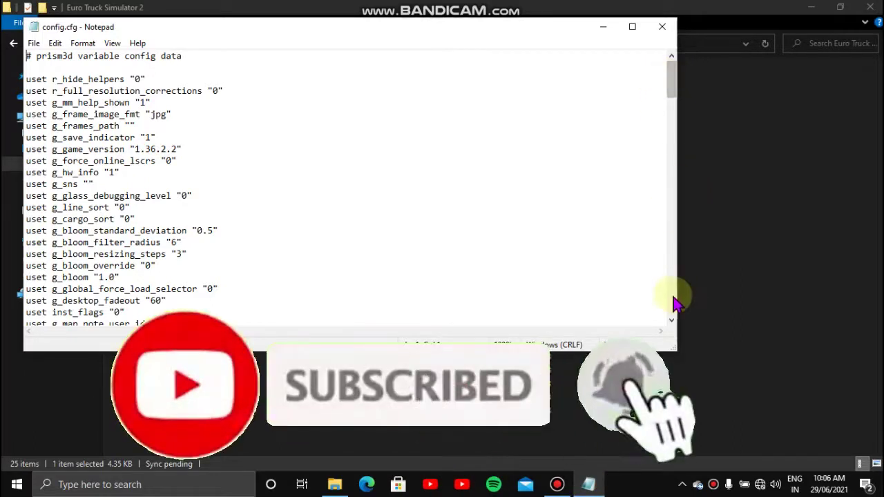
- Search config.cfg for "dev" to locate the g_developer setting, and close the search
{"action": "left_click_drag", "start_coordinate": [674, 76], "coordinate": [677, 364]}
{"action": "left_click_drag", "start_coordinate": [676, 76], "coordinate": [677, 275]}
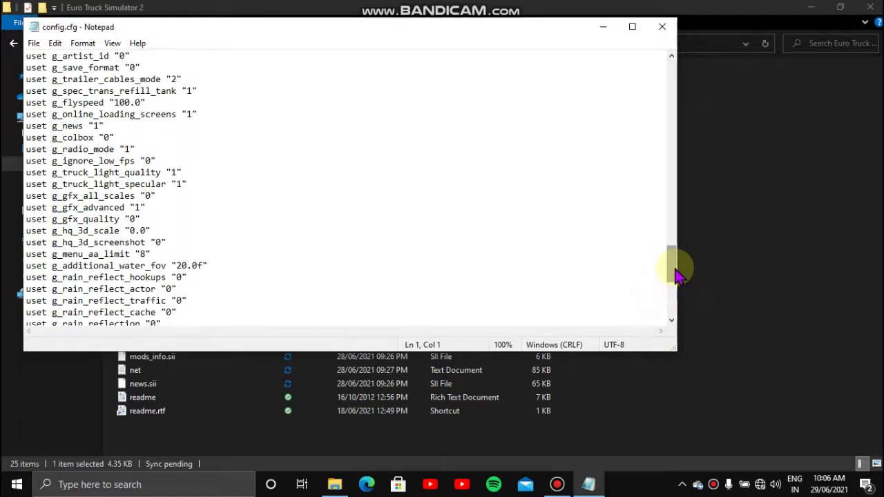
{"action": "key", "text": "ctrl+f"}
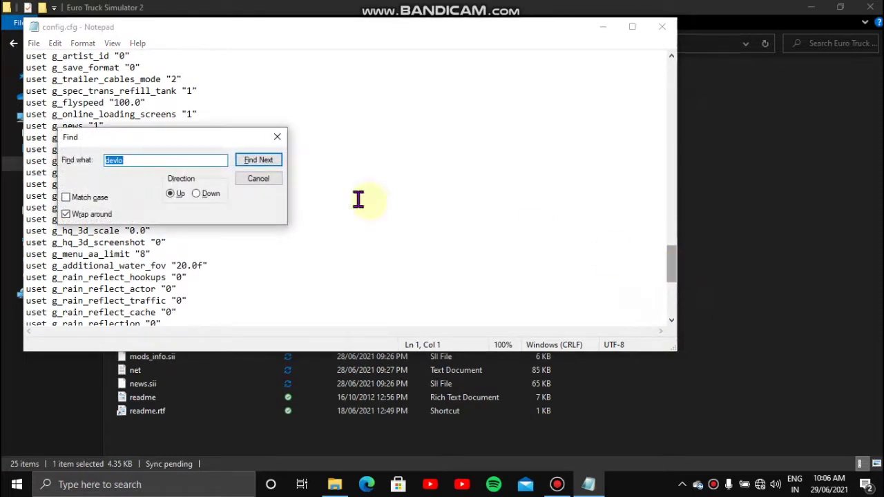
{"action": "type", "text": "d"}
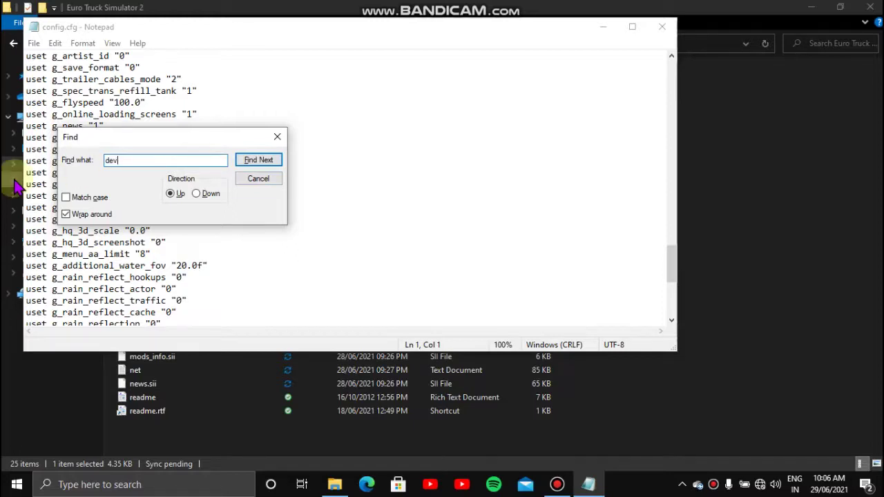
{"action": "left_click", "coordinate": [257, 166]}
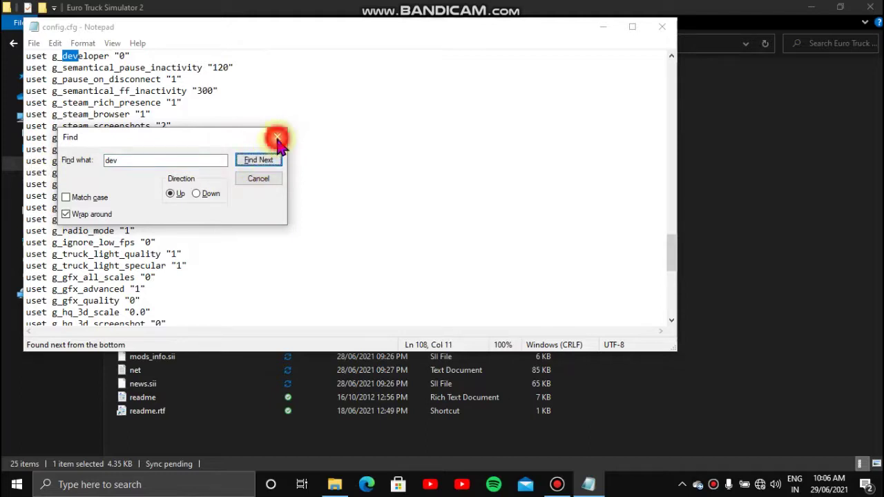
{"action": "left_click", "coordinate": [277, 137]}
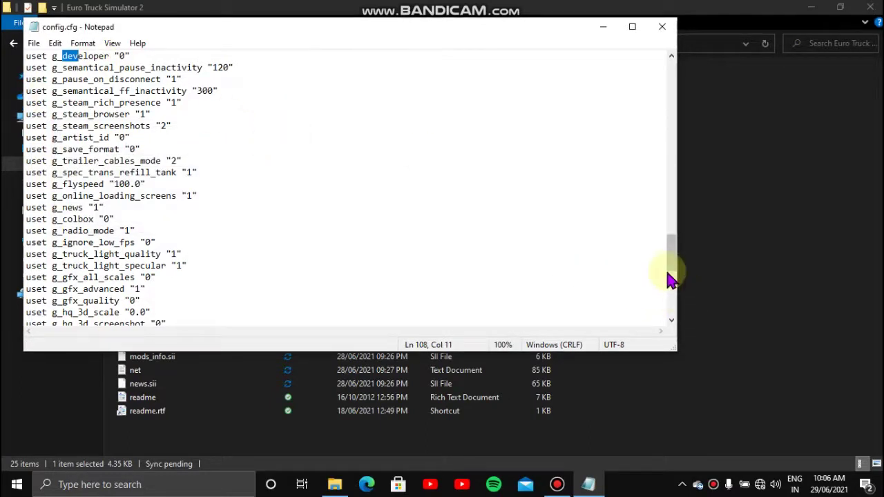
- Set the g_developer value to "1" in config.cfg
{"action": "scroll", "coordinate": [670, 266], "scroll_direction": "up", "scroll_amount": 1}
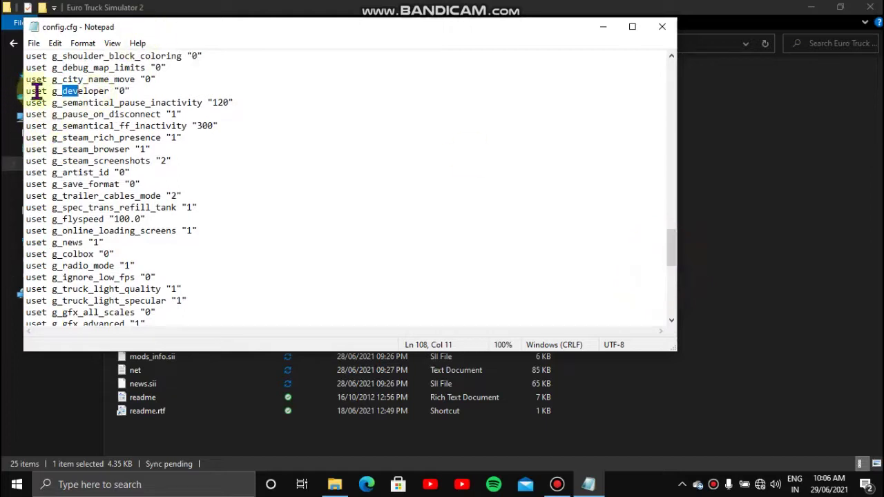
{"action": "mouse_move", "coordinate": [61, 96]}
{"action": "left_mouse_down"}
{"action": "mouse_move", "coordinate": [62, 89]}
{"action": "mouse_move", "coordinate": [143, 93]}
{"action": "mouse_move", "coordinate": [63, 88]}
{"action": "left_mouse_up"}
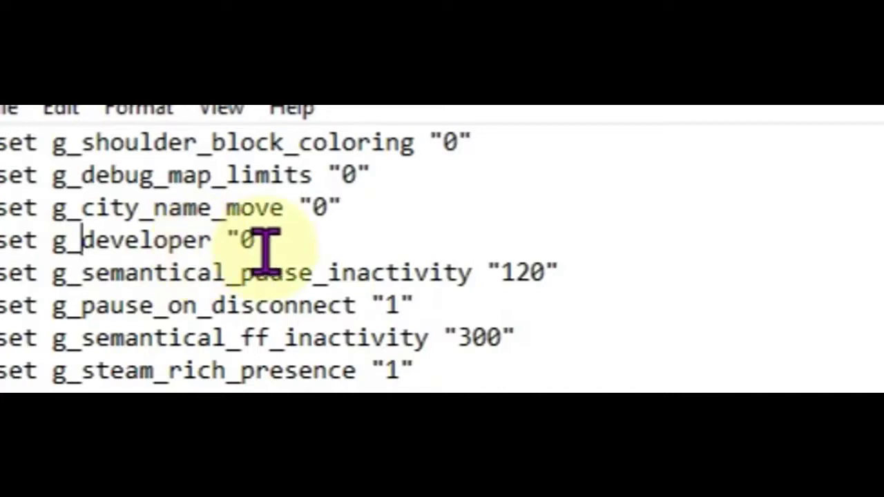
{"action": "left_click", "coordinate": [263, 240]}
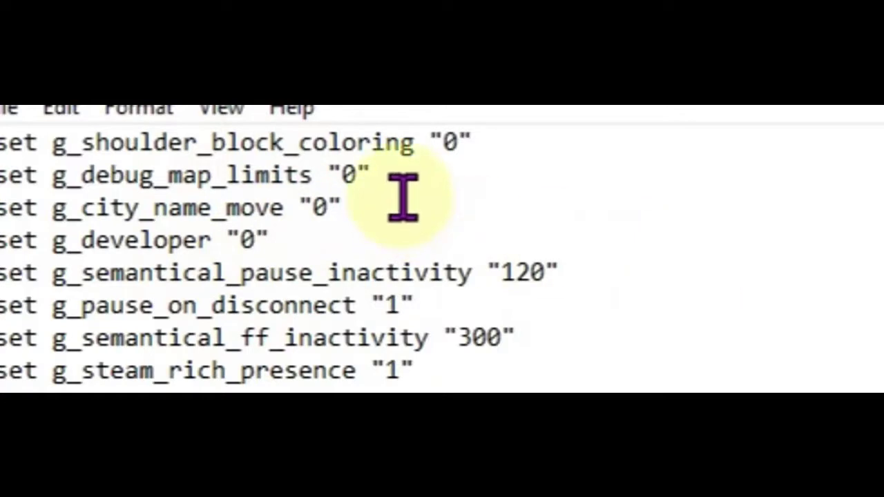
{"action": "key", "text": "BackSpace"}
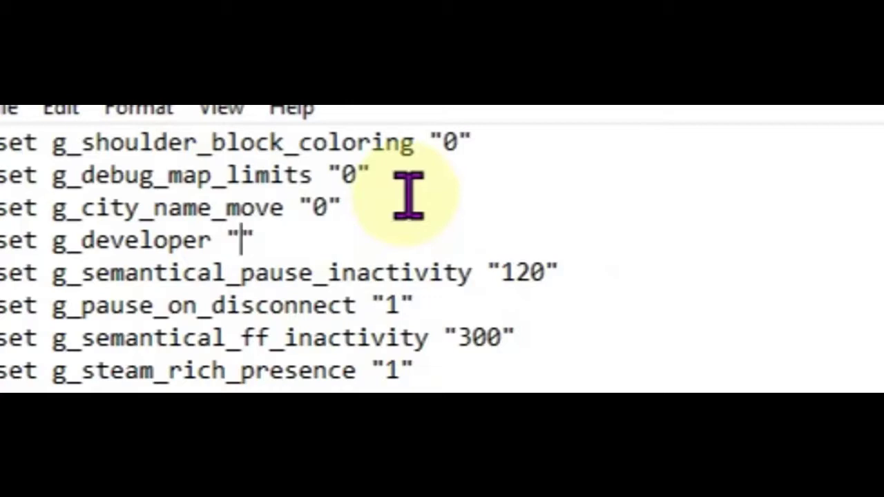
{"action": "type", "text": "1"}
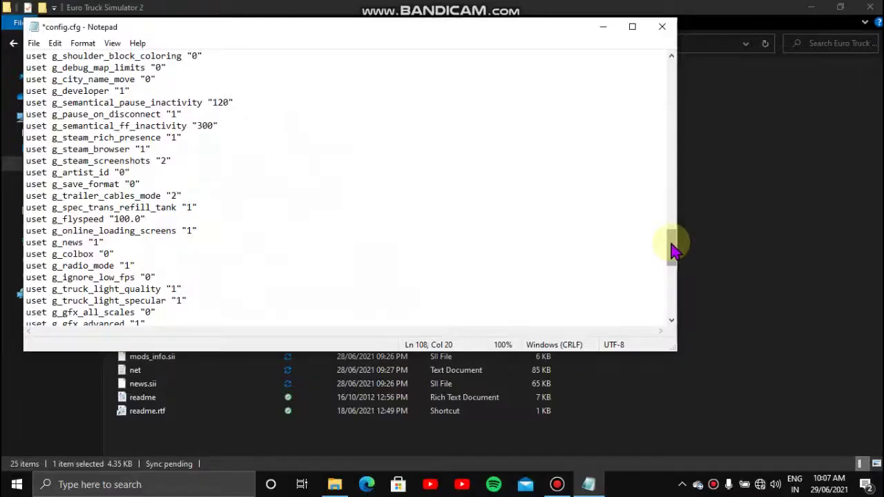
- Search config.cfg for "con", then locate and highlight the g_console setting near the end of the file
{"action": "key", "text": "ctrl+f"}
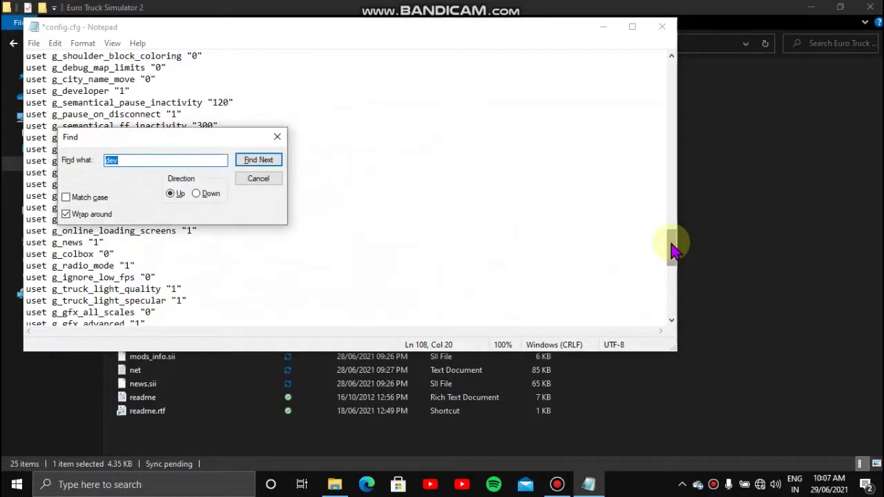
{"action": "type", "text": "con"}
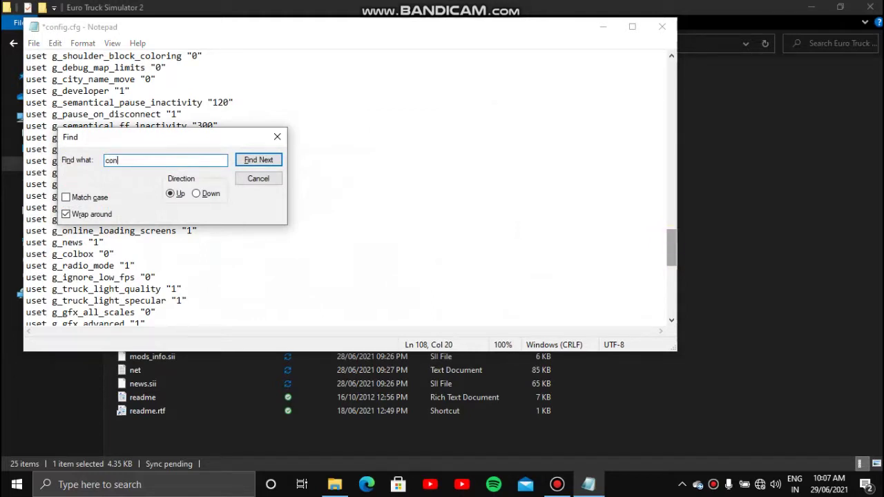
{"action": "key", "text": "Return"}
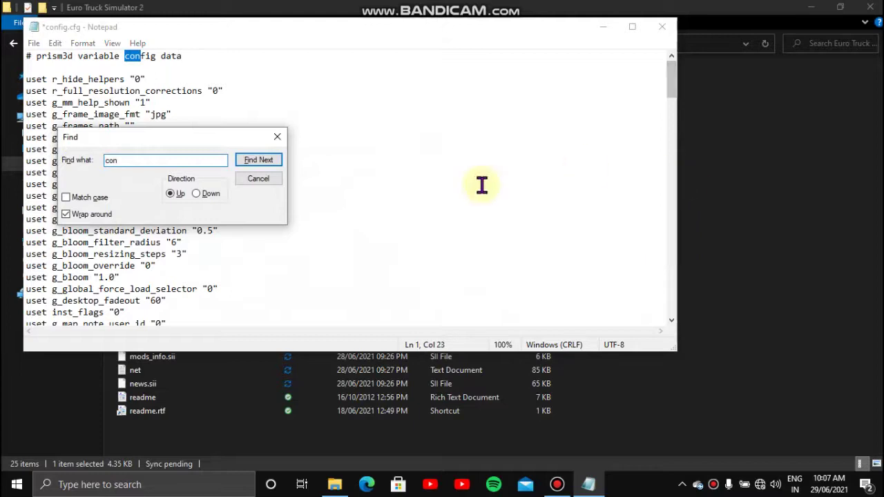
{"action": "left_click", "coordinate": [277, 140]}
{"action": "left_click_drag", "start_coordinate": [678, 70], "coordinate": [662, 317]}
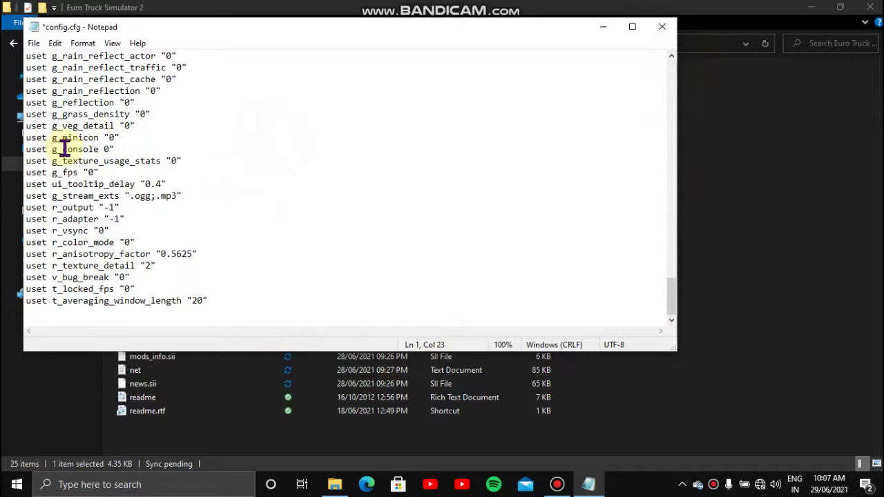
{"action": "left_click_drag", "start_coordinate": [63, 148], "coordinate": [119, 153]}
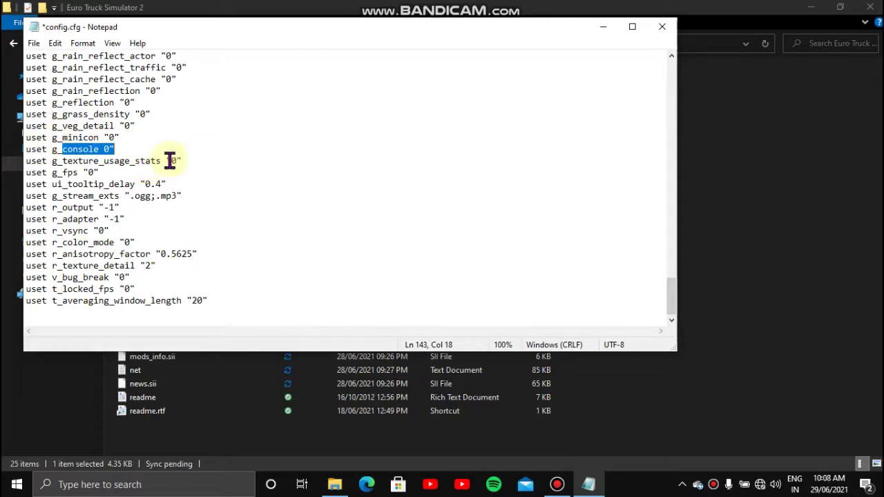
- Go back to the g_developer line and highlight the word developer to review the setting
{"action": "left_click_drag", "start_coordinate": [671, 290], "coordinate": [677, 227]}
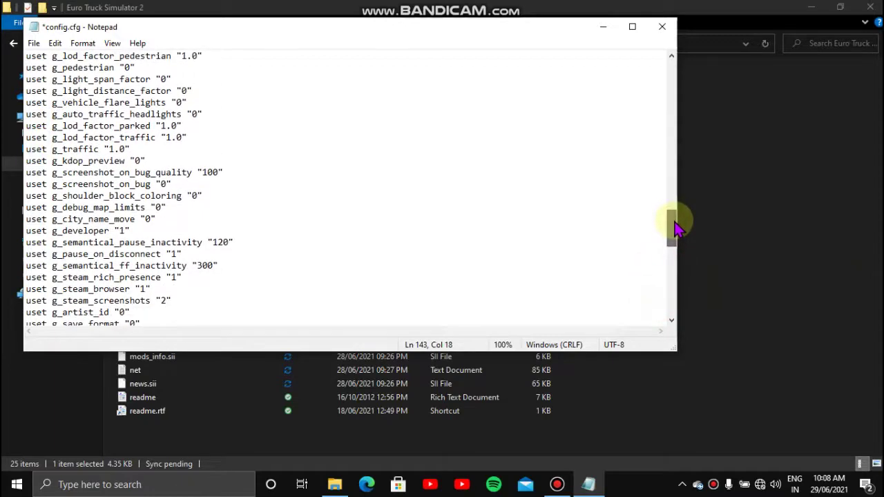
{"action": "left_click", "coordinate": [109, 232]}
{"action": "left_click_drag", "start_coordinate": [86, 233], "coordinate": [64, 234]}
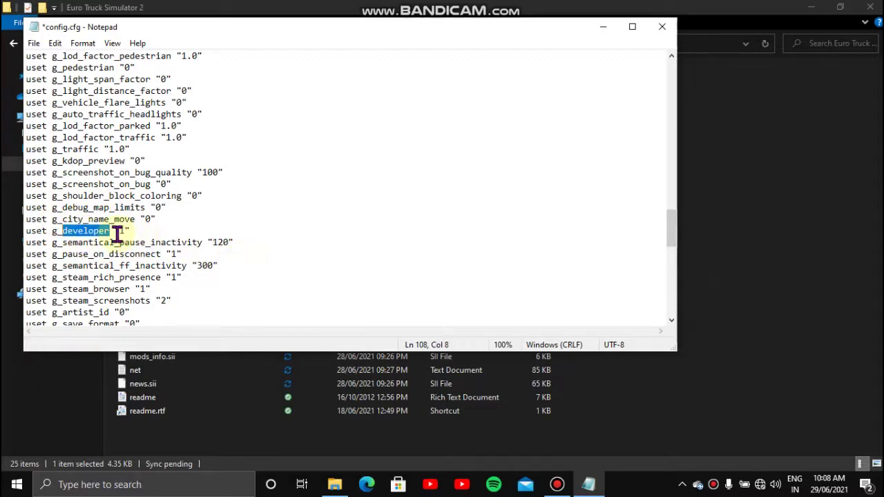
- Set the g_console value to "1" in config.cfg, keeping the value enclosed in double quotes
{"action": "left_click_drag", "start_coordinate": [673, 239], "coordinate": [454, 233]}
{"action": "left_click_drag", "start_coordinate": [677, 223], "coordinate": [677, 248]}
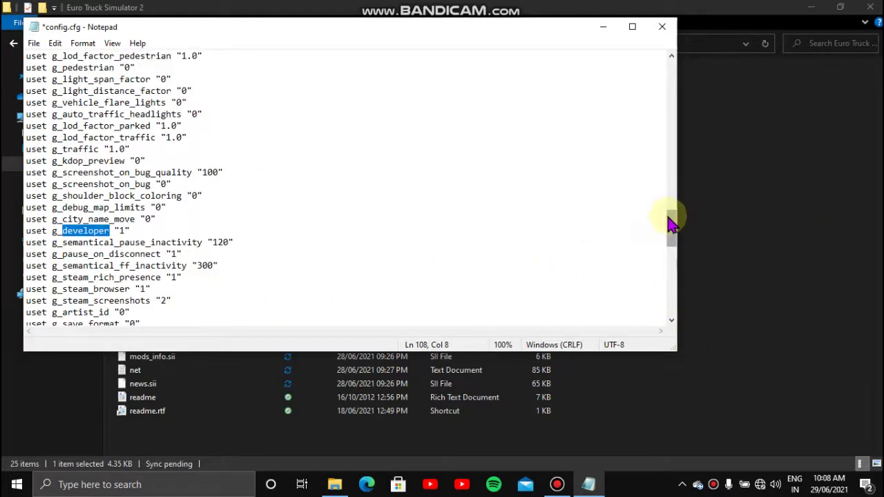
{"action": "scroll", "coordinate": [442, 249], "scroll_direction": "down", "scroll_amount": 1}
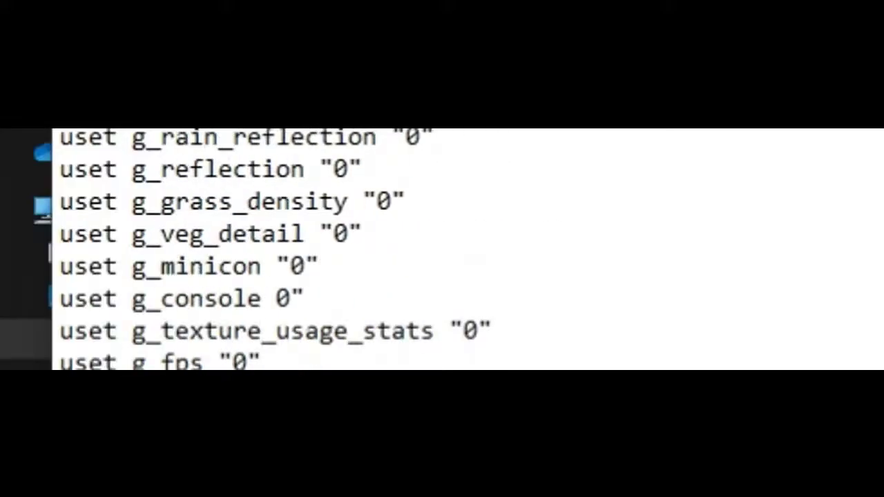
{"action": "left_click", "coordinate": [158, 301]}
{"action": "left_click_drag", "start_coordinate": [158, 301], "coordinate": [262, 304]}
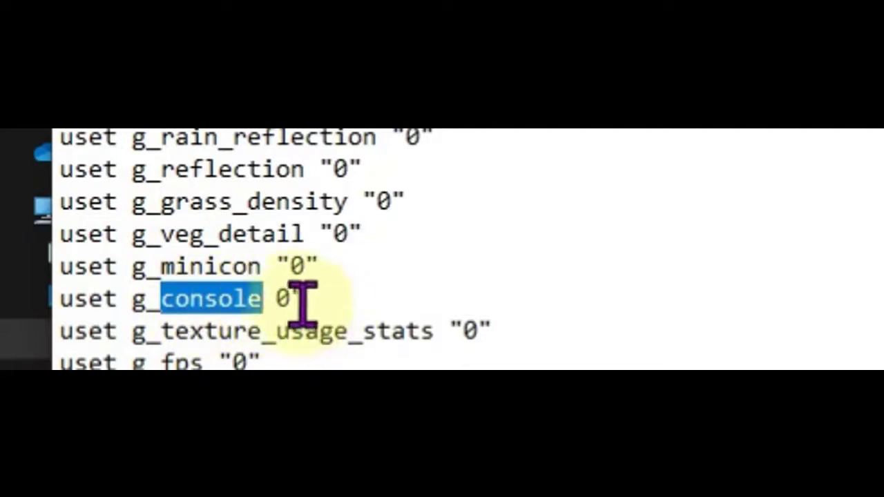
{"action": "left_click", "coordinate": [293, 300]}
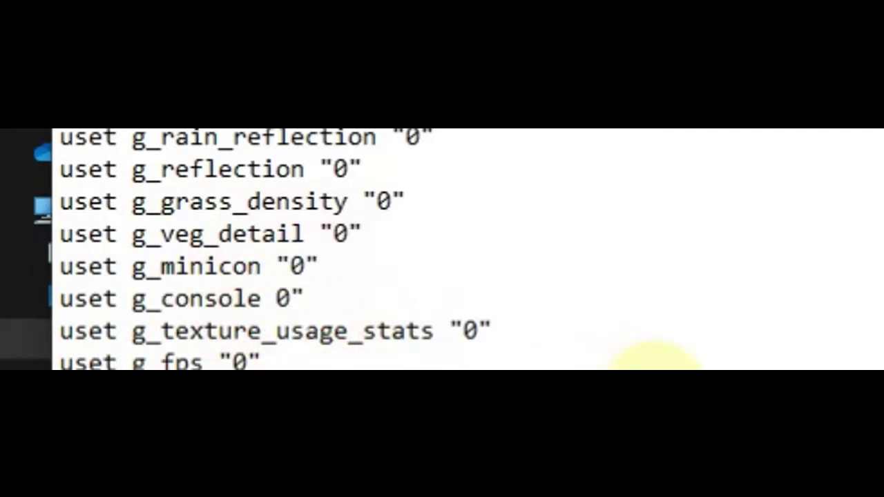
{"action": "key", "text": "BackSpace"}
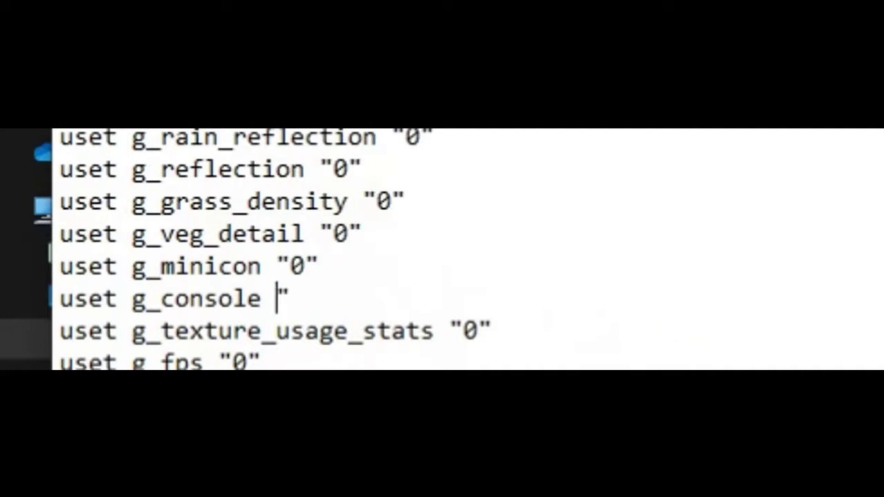
{"action": "key", "text": "BackSpace"}
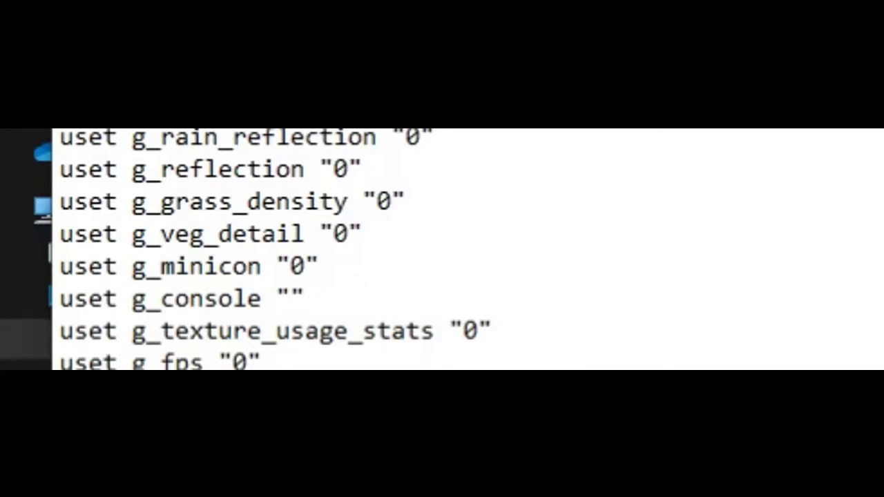
{"action": "left_click", "coordinate": [292, 299]}
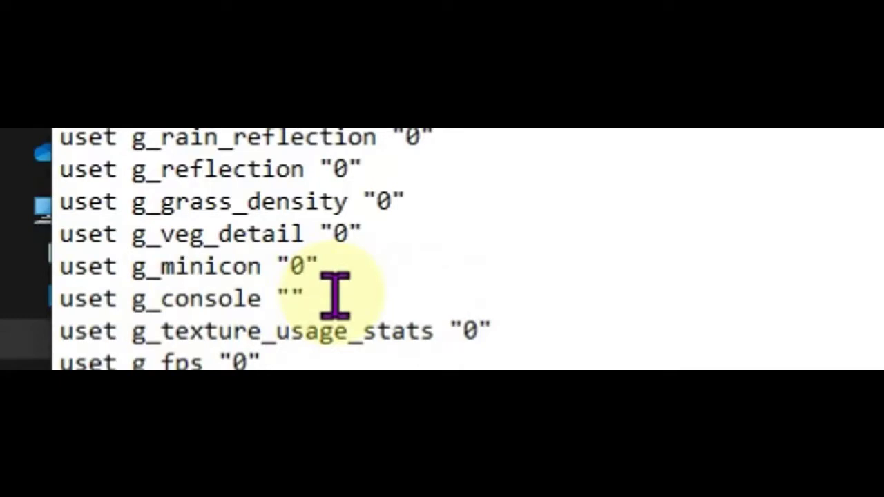
{"action": "type", "text": "1"}
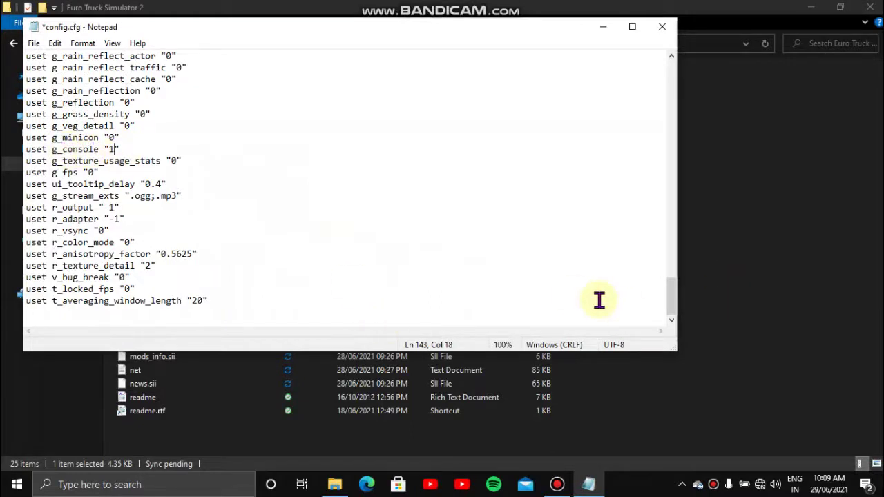
- Return to the g_developer line, save config.cfg and close the file
{"action": "left_click_drag", "start_coordinate": [673, 300], "coordinate": [677, 235]}
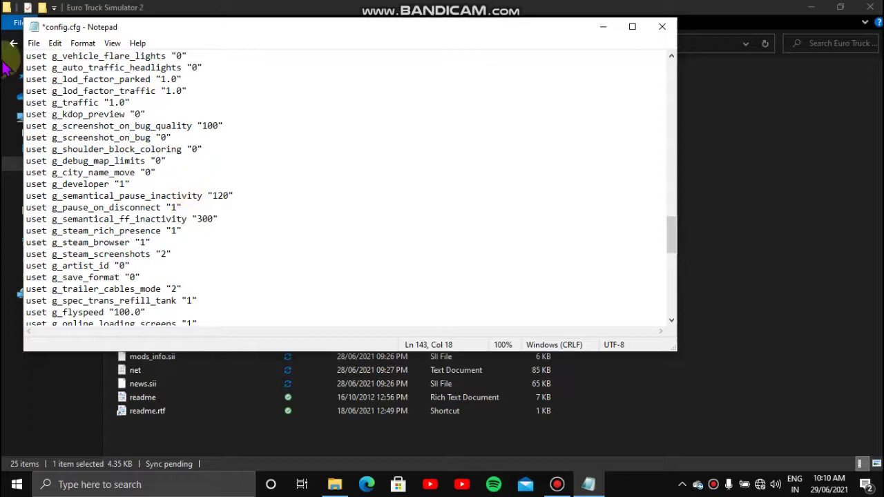
{"action": "left_click", "coordinate": [33, 43]}
{"action": "left_click", "coordinate": [55, 43]}
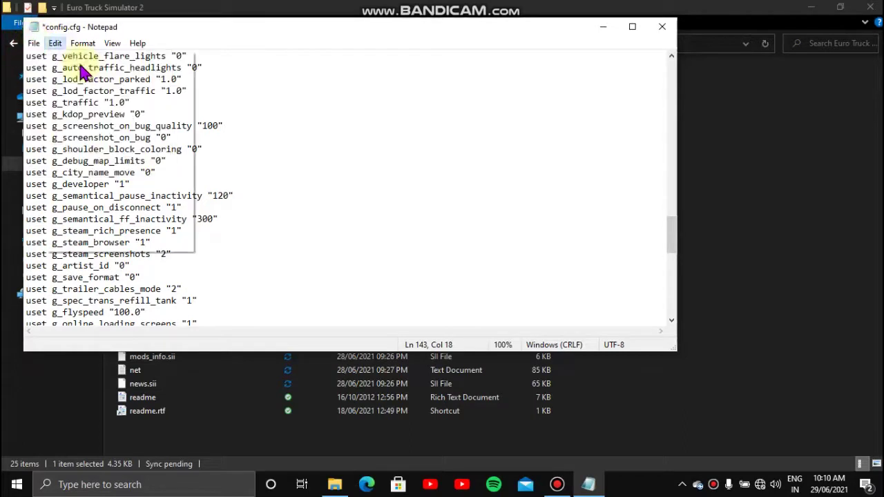
{"action": "left_click", "coordinate": [31, 44]}
{"action": "left_click", "coordinate": [33, 43]}
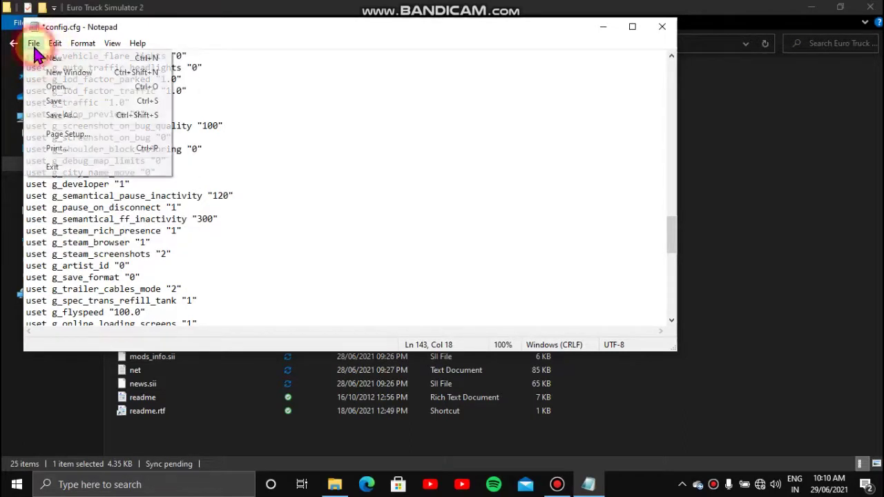
{"action": "left_click", "coordinate": [124, 101]}
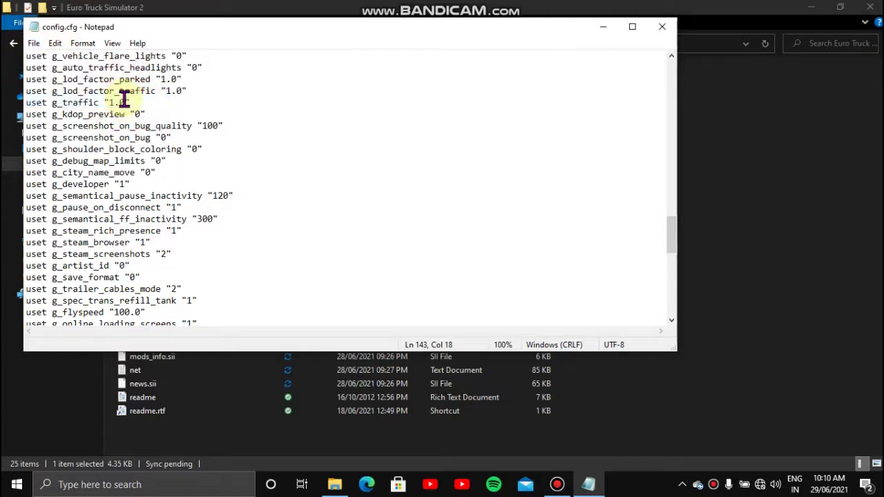
{"action": "left_click", "coordinate": [668, 27]}
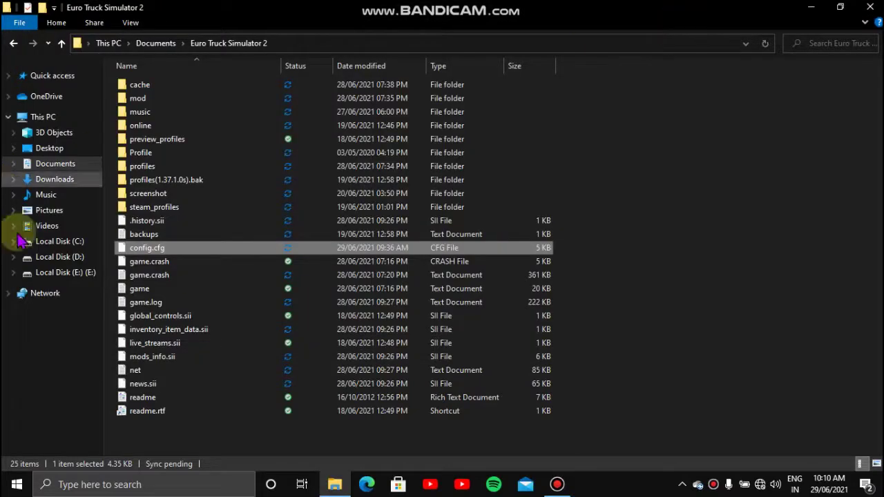
- Open the bin\win_x64 folder inside Euro Truck Simulator 2 on Local Disk (D:) and refresh its contents
{"action": "left_click", "coordinate": [80, 259]}
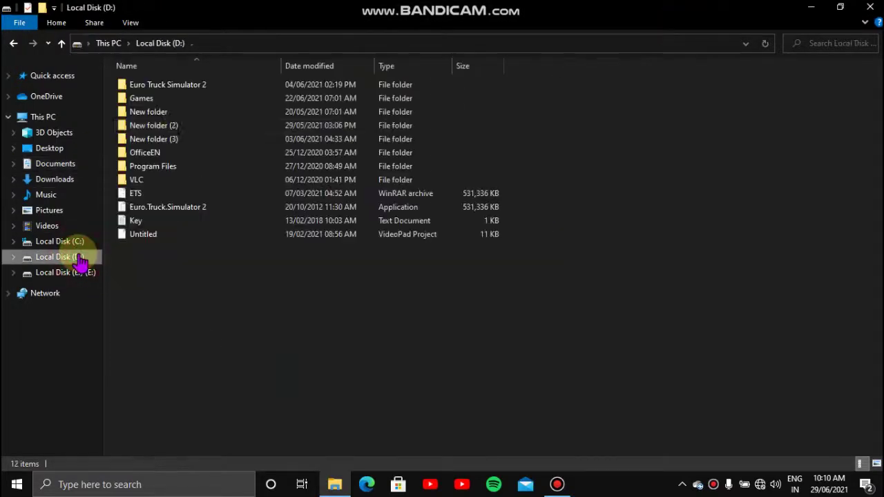
{"action": "left_click", "coordinate": [180, 90]}
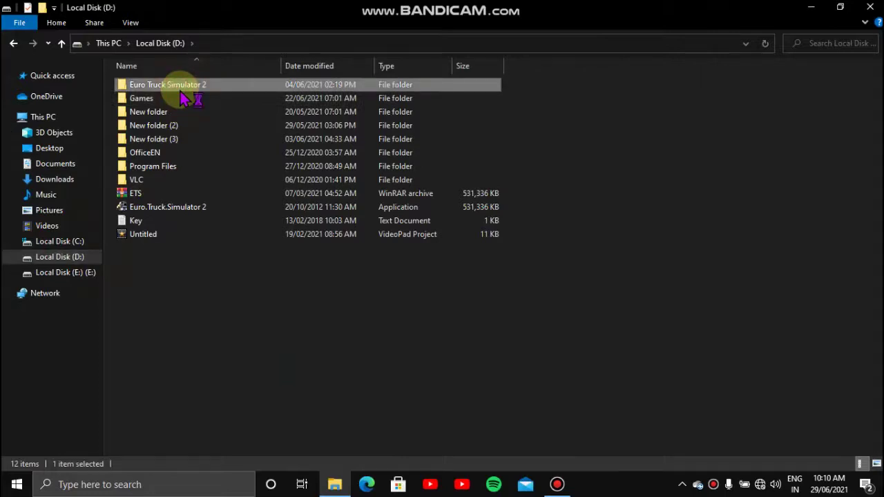
{"action": "left_click", "coordinate": [176, 88]}
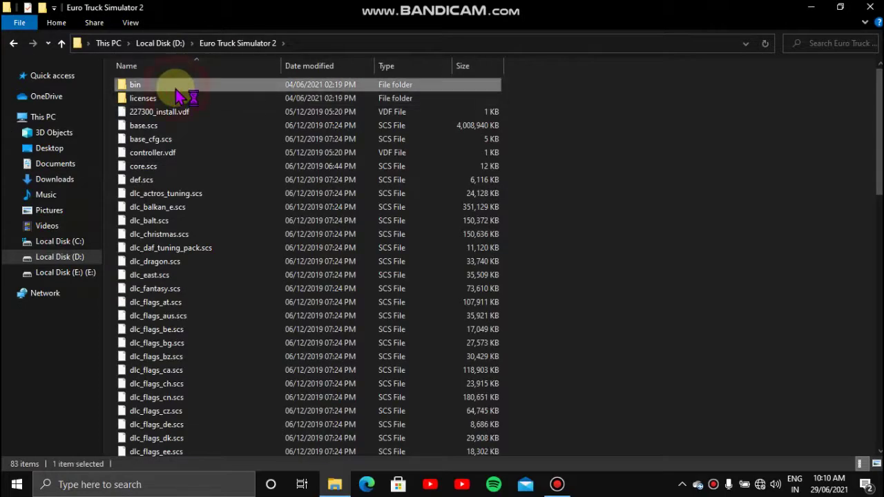
{"action": "double_click", "coordinate": [178, 95]}
{"action": "left_click", "coordinate": [176, 89]}
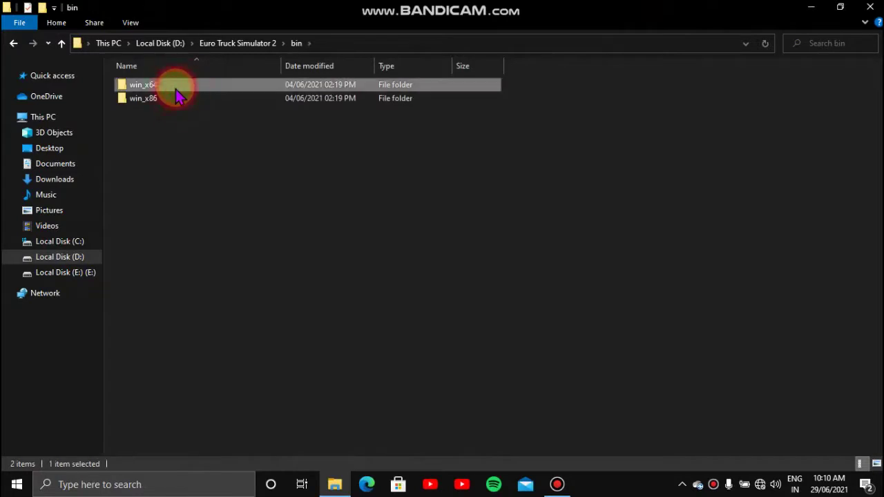
{"action": "double_click", "coordinate": [186, 92]}
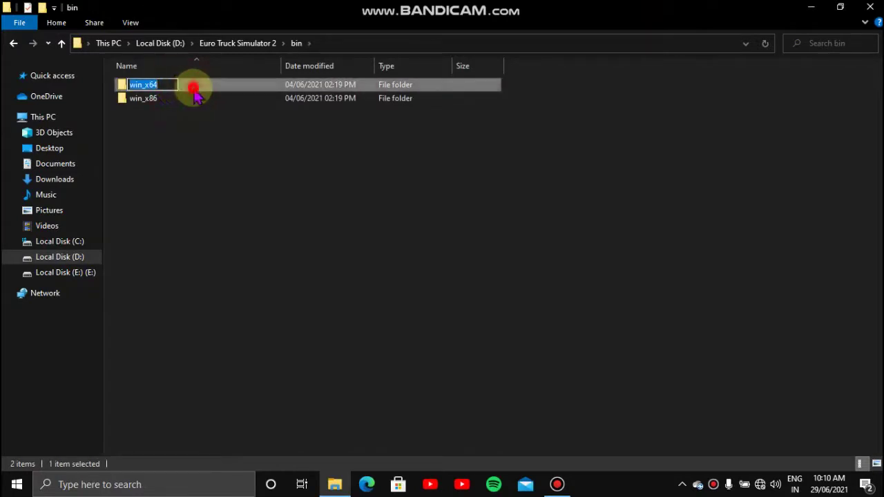
{"action": "right_click", "coordinate": [217, 266]}
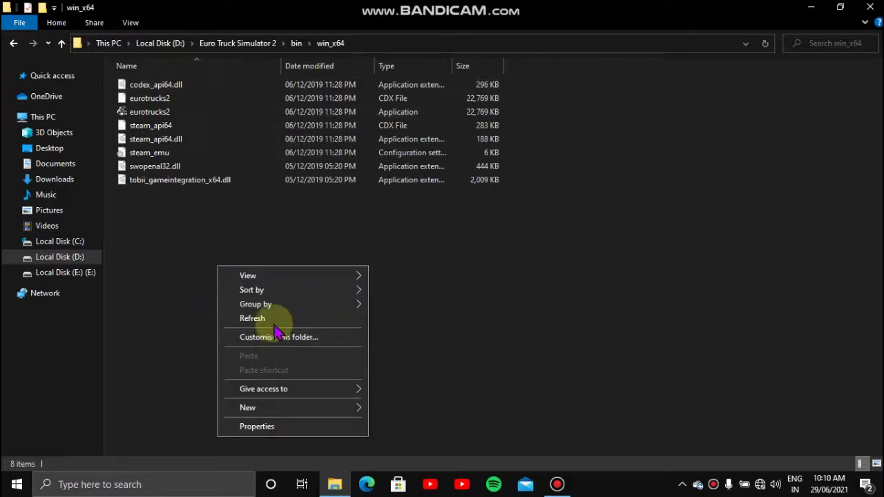
{"action": "left_click", "coordinate": [275, 319]}
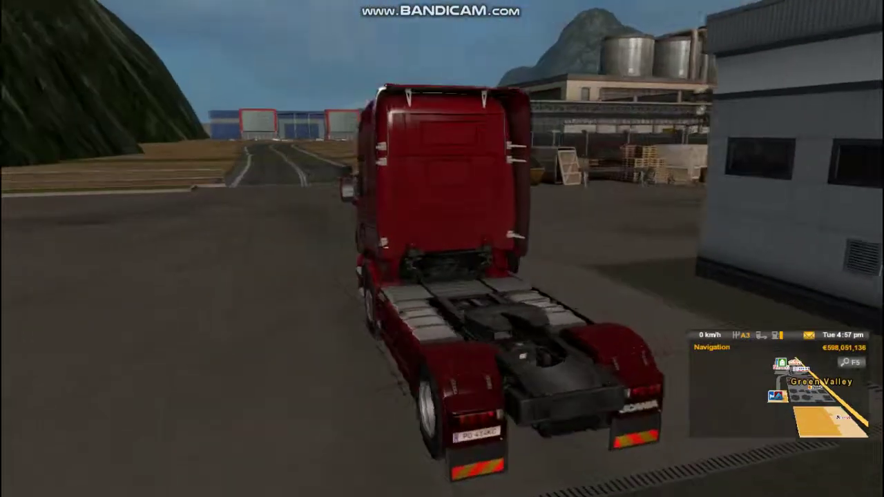
- In Euro Truck Simulator 2, release the truck's parking brake, start moving and switch to the interior cab camera
{"action": "key", "text": "w"}
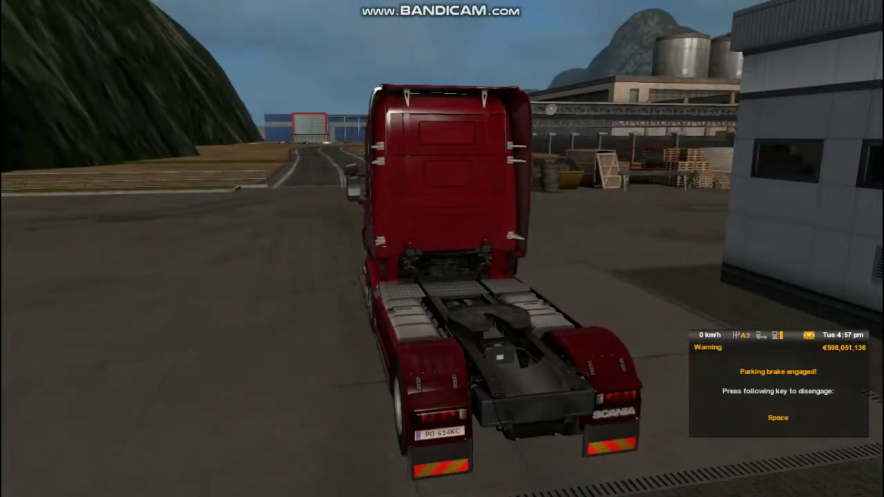
{"action": "key", "text": "space"}
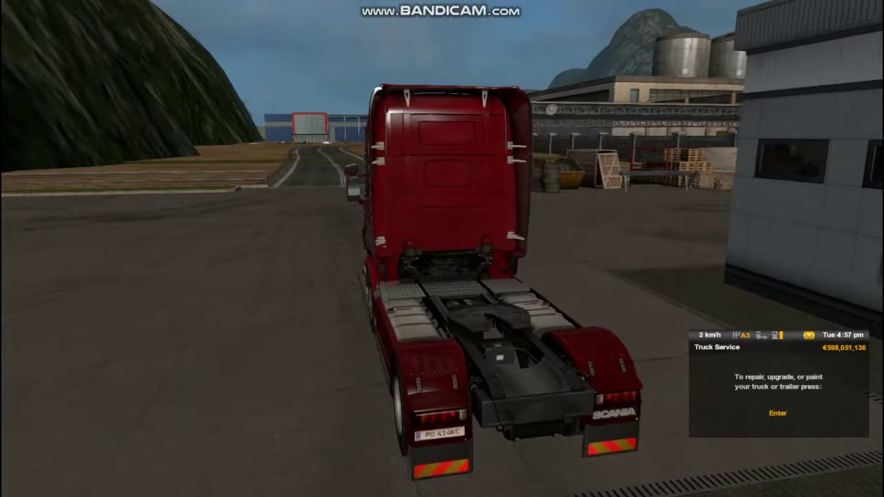
{"action": "key", "text": "1"}
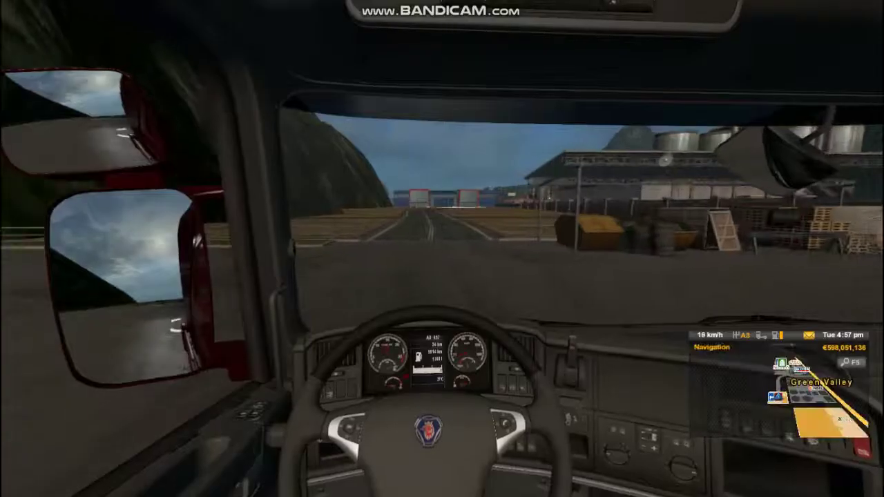
- Drive the truck out of the yard and accelerate along the road ahead
{"action": "key", "text": "w"}
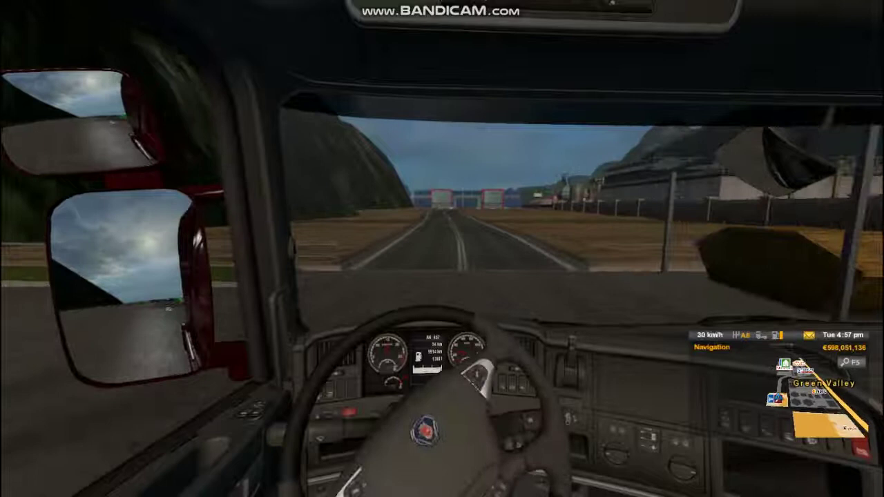
{"action": "key", "text": "w"}
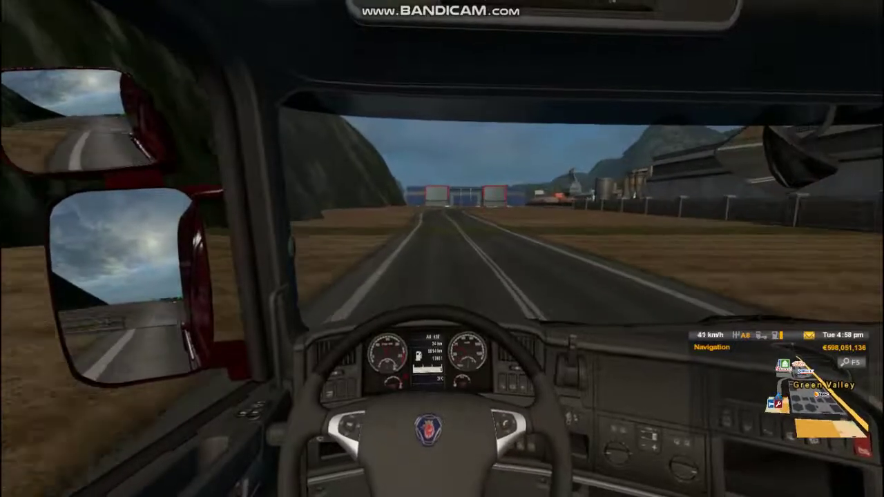
{"action": "key", "text": "w"}
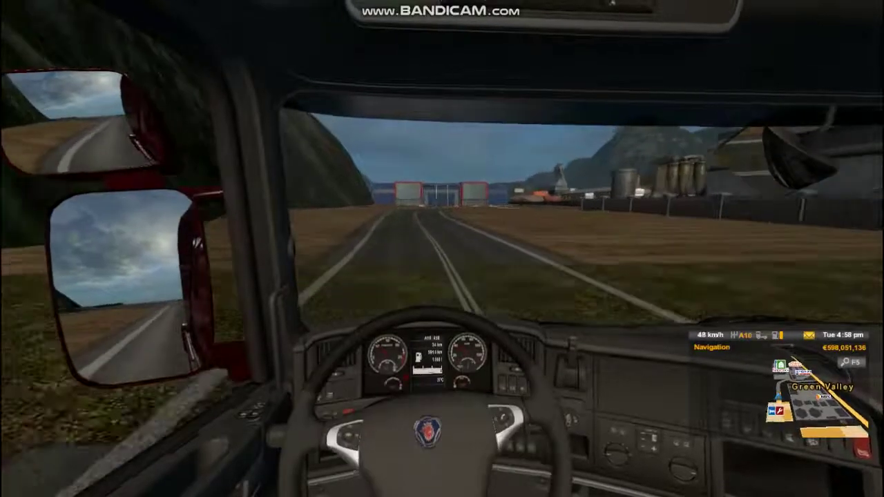
{"action": "key", "text": "w"}
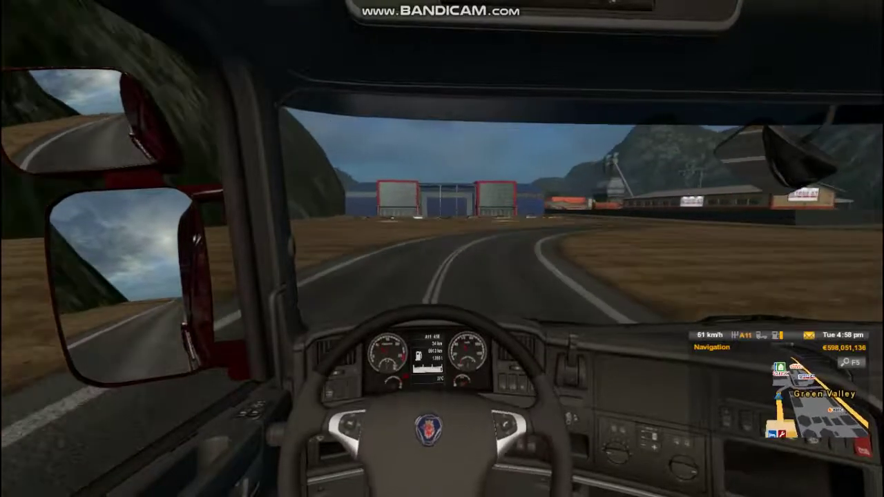
- Brake for the sharp right turn past the building and steer the truck back along the road
{"action": "key", "text": "w"}
{"action": "key", "text": "d"}
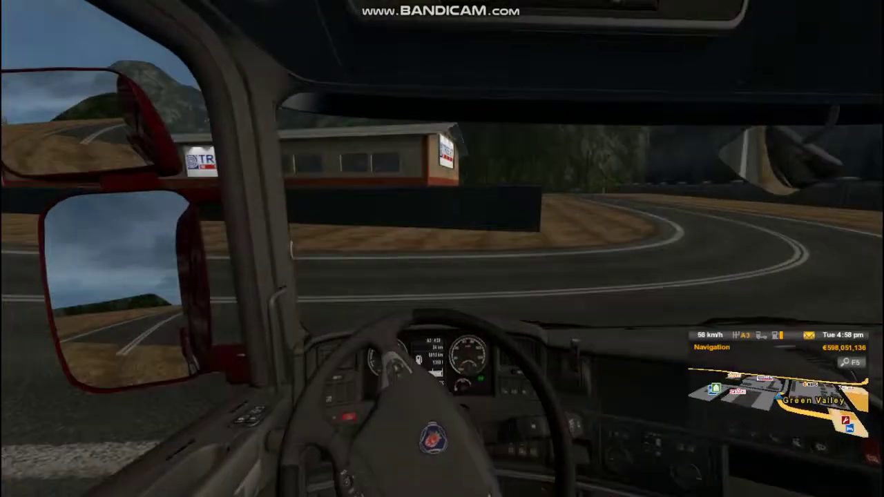
{"action": "key", "text": "s"}
{"action": "key", "text": "d"}
{"action": "key", "text": "d"}
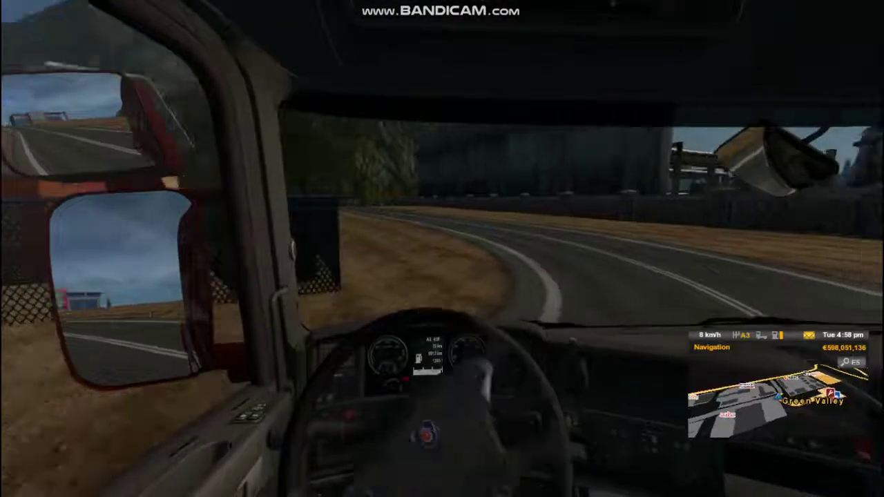
{"action": "key", "text": "w"}
{"action": "key", "text": "d"}
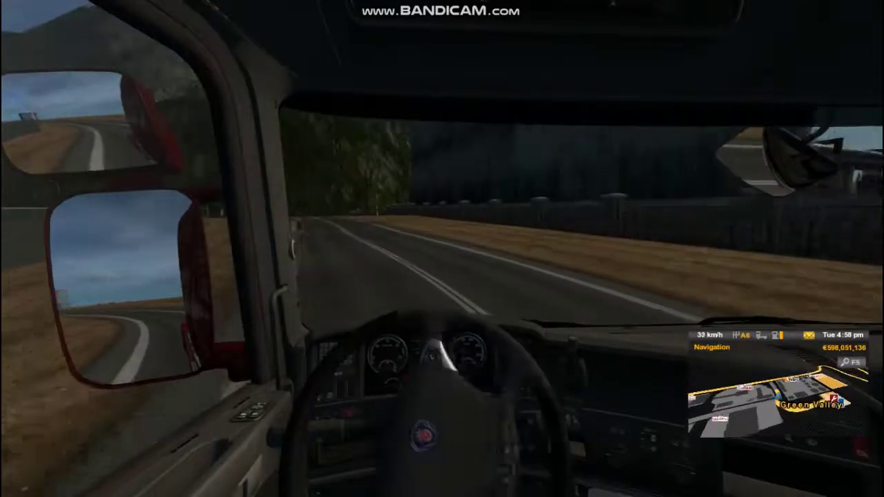
- Follow the road beside the long fence and slow down on the approach to the main road junction
{"action": "key", "text": "w"}
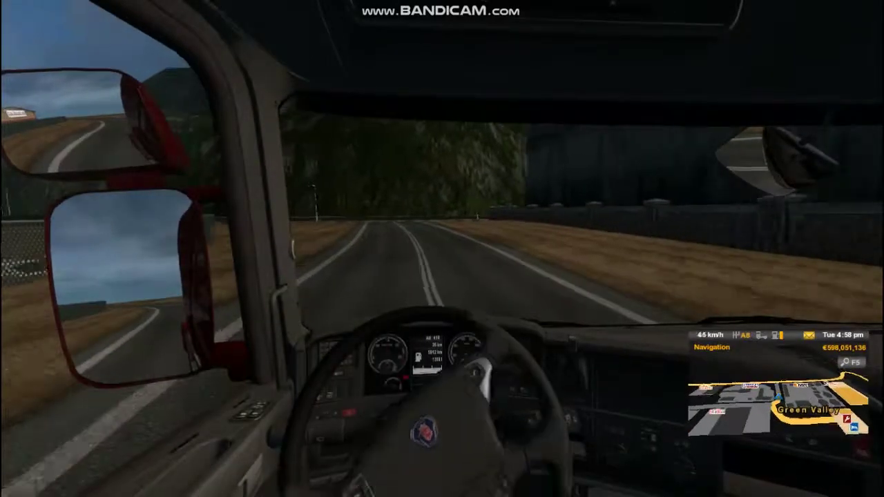
{"action": "key", "text": "w"}
{"action": "key", "text": "d"}
{"action": "key", "text": "w"}
{"action": "key", "text": "d"}
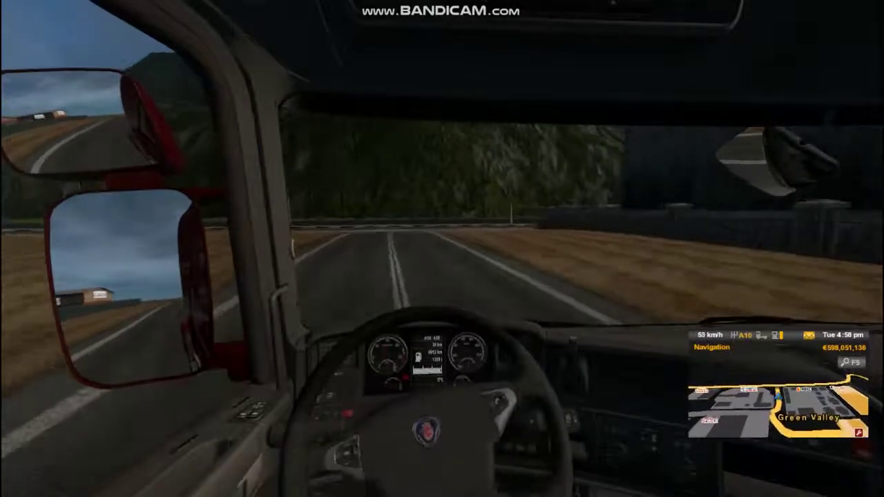
{"action": "key", "text": "w"}
{"action": "key", "text": "d"}
{"action": "key", "text": "s"}
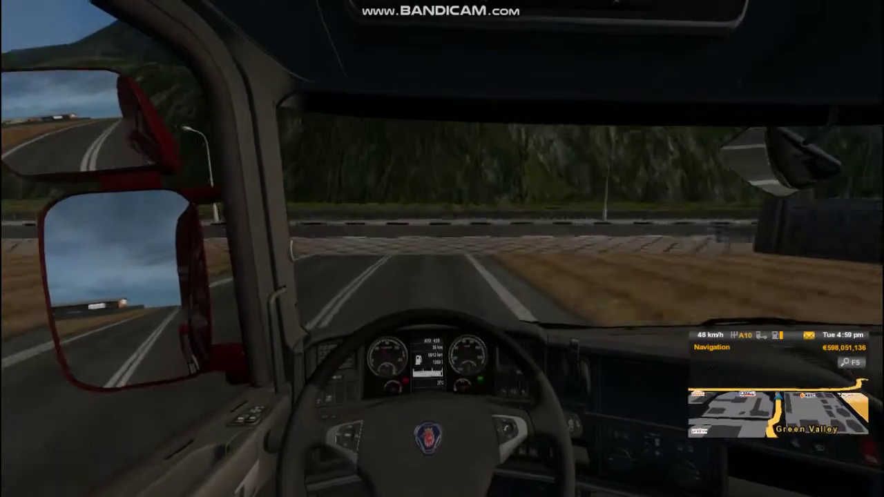
- Slow down at the main road junction, turn the truck left onto the main road and brake to a stop
{"action": "key", "text": "s"}
{"action": "key", "text": "a"}
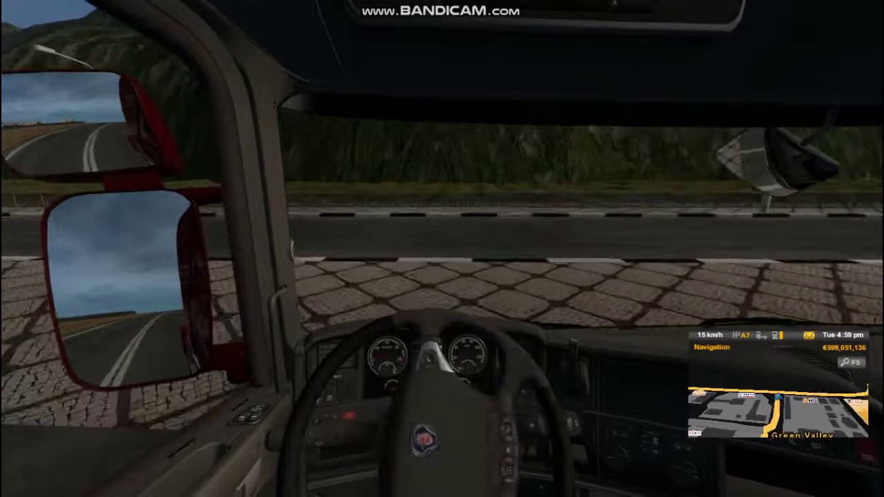
{"action": "key", "text": "w"}
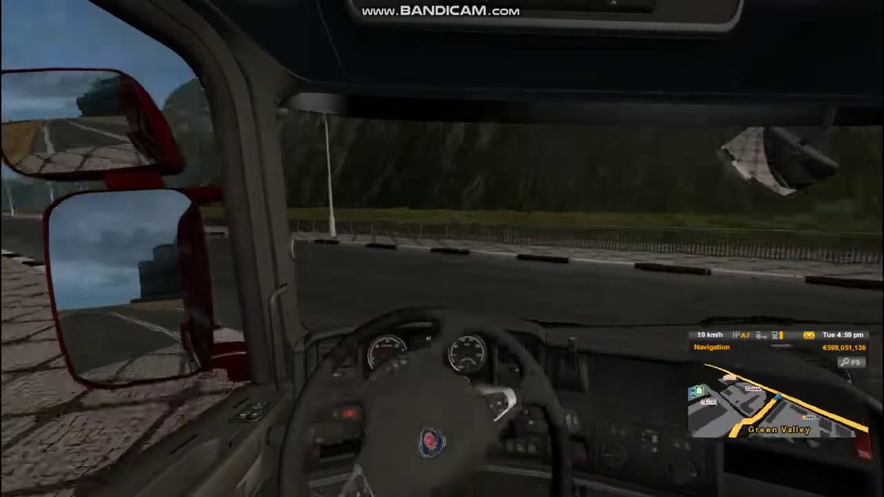
{"action": "key", "text": "a"}
{"action": "key", "text": "s"}
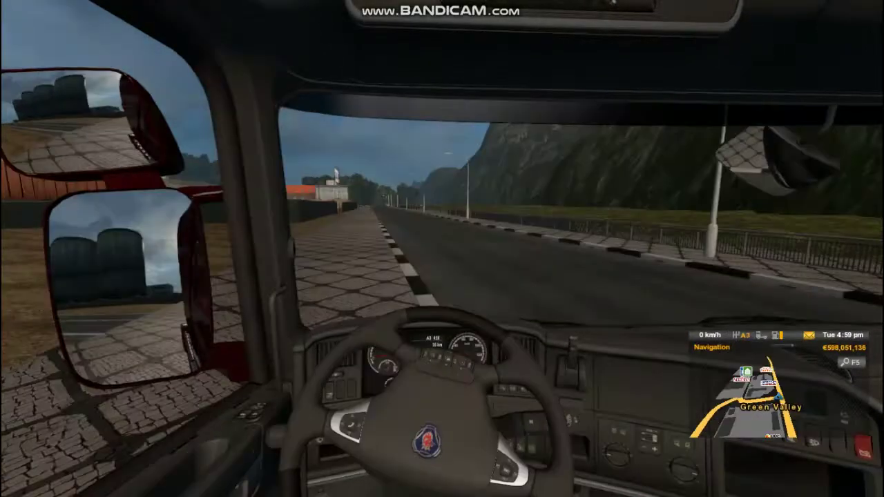
- Pull away slowly and steer the truck clear of the kerb to line it up with the main road
{"action": "key", "text": "w"}
{"action": "key", "text": "d"}
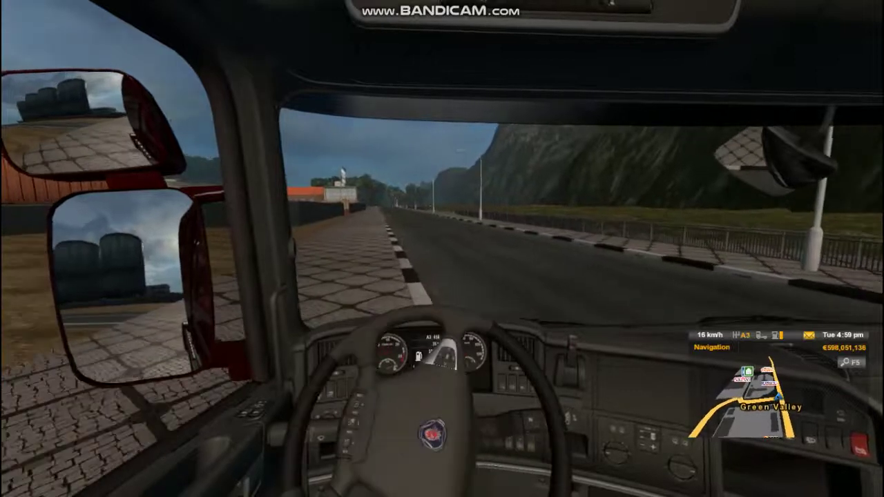
{"action": "key", "text": "w"}
{"action": "key", "text": "a"}
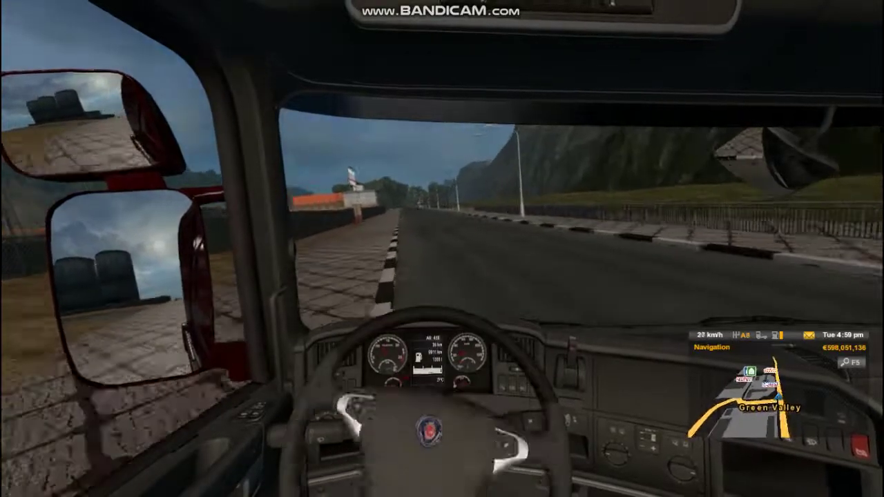
{"action": "key", "text": "d"}
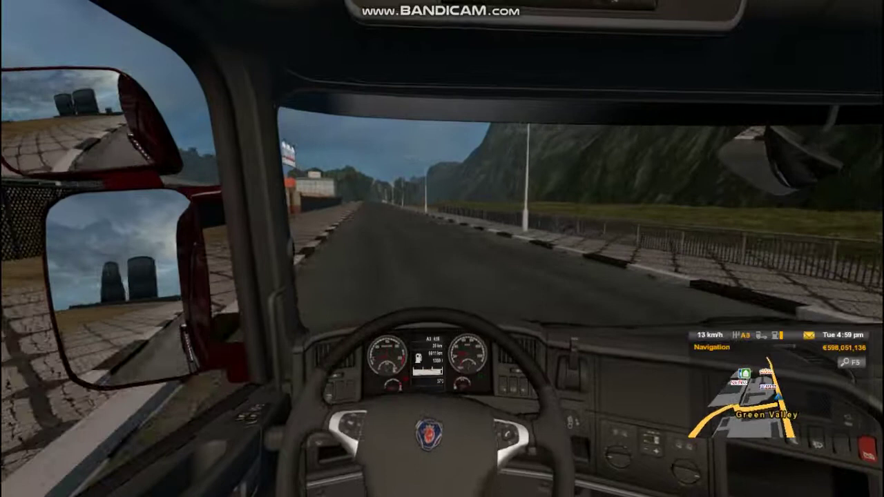
{"action": "key", "text": "s"}
{"action": "key", "text": "a"}
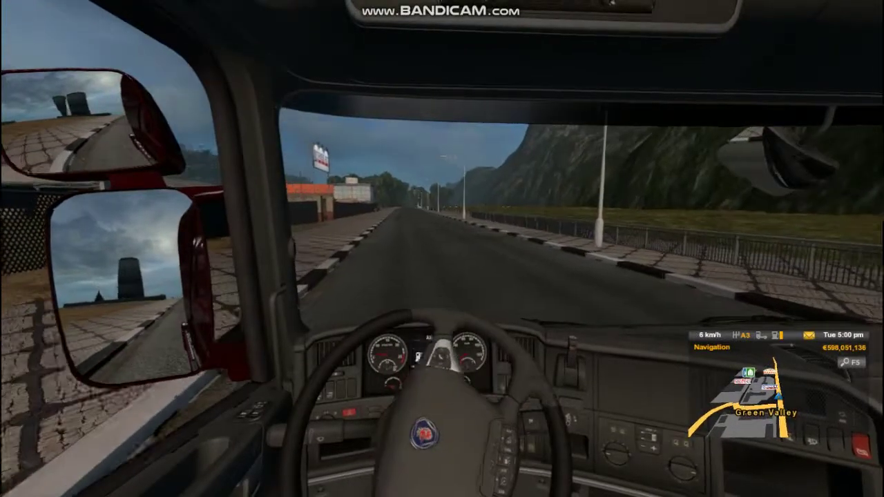
- Accelerate the truck along the straight main road beside the railing to about 40 km/h
{"action": "key", "text": "w"}
{"action": "key", "text": "a"}
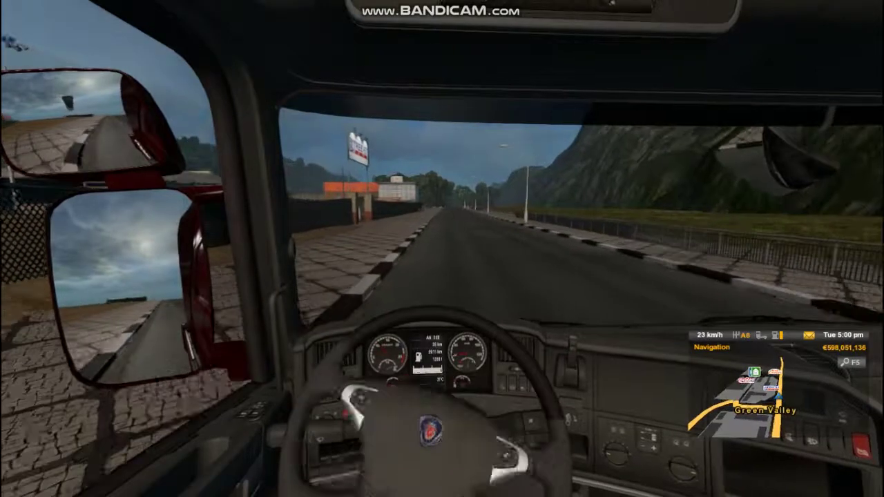
{"action": "key", "text": "w"}
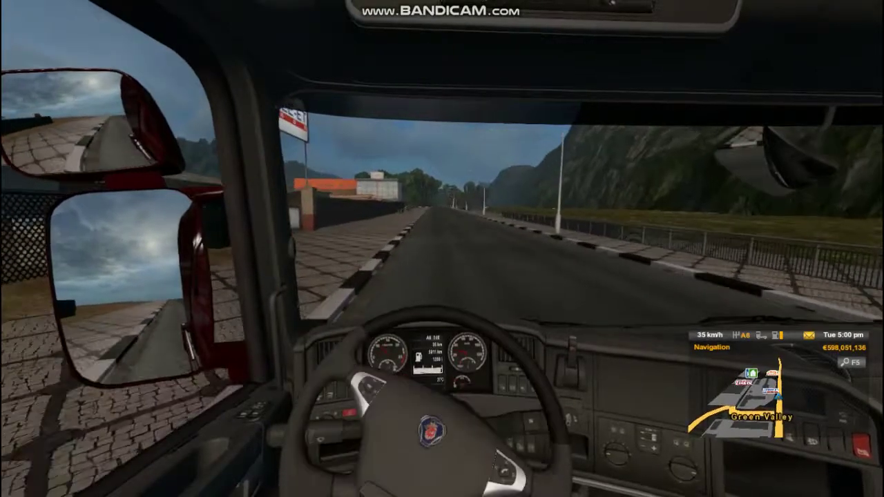
{"action": "key", "text": "w"}
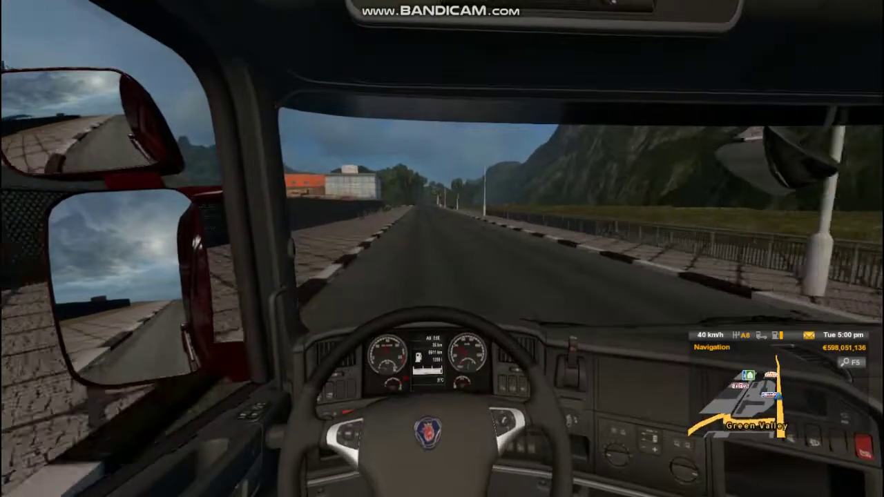